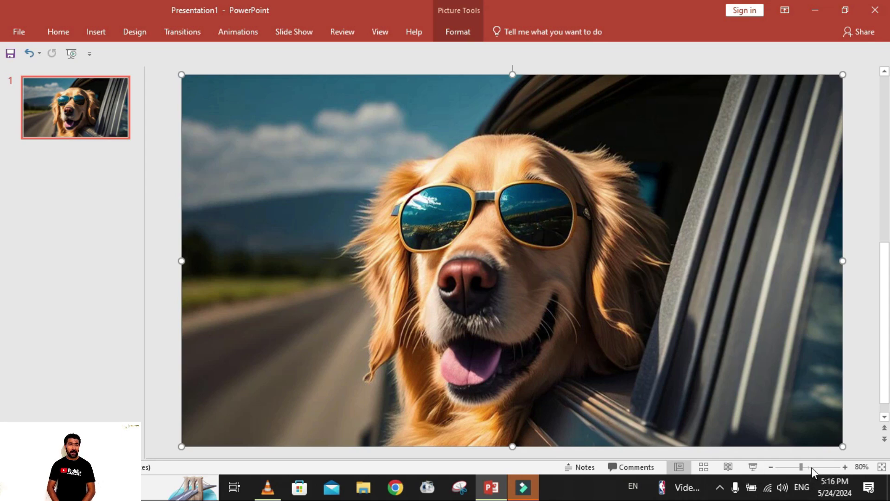
Zoom the slide to about 208% and scroll so the dog's sunglasses fill the view.
left_click_drag(806, 467, 815, 465)
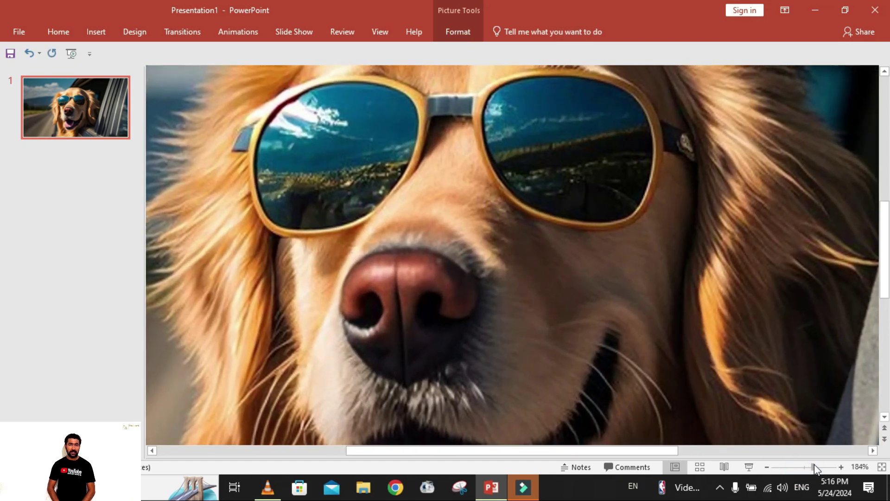
left_click(884, 72)
left_click(884, 71)
left_click(884, 72)
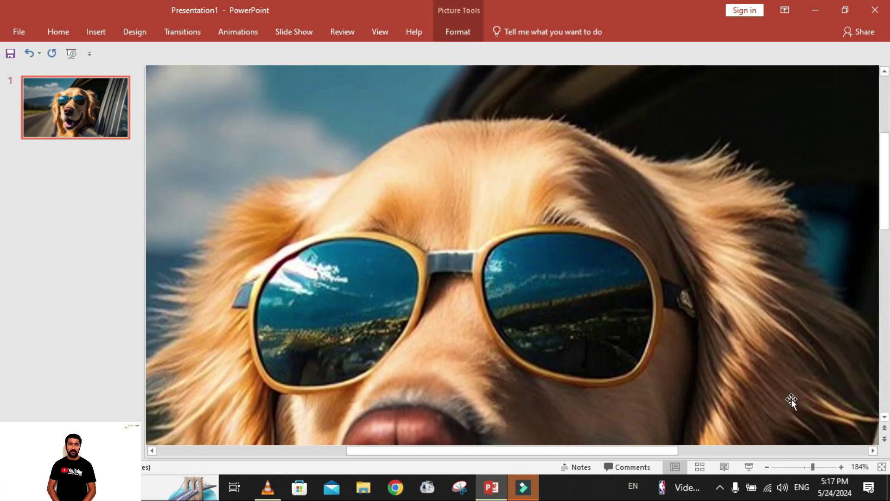
left_click(815, 467)
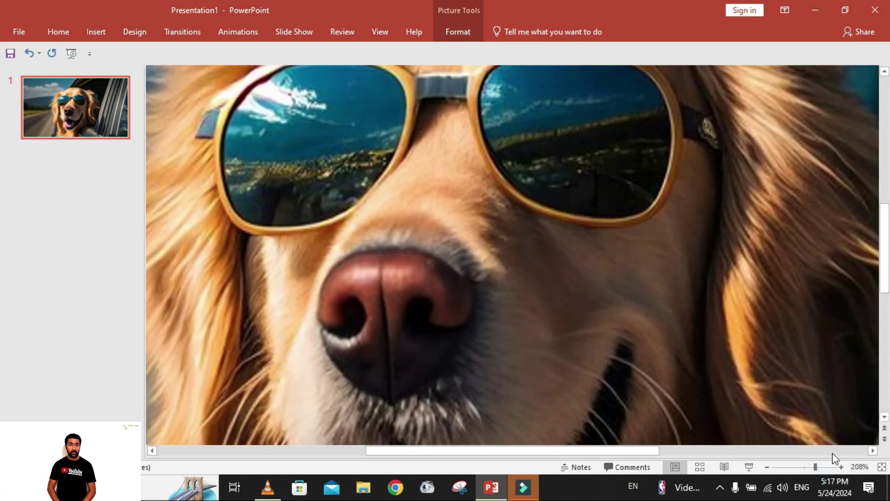
left_click(884, 72)
left_click(884, 71)
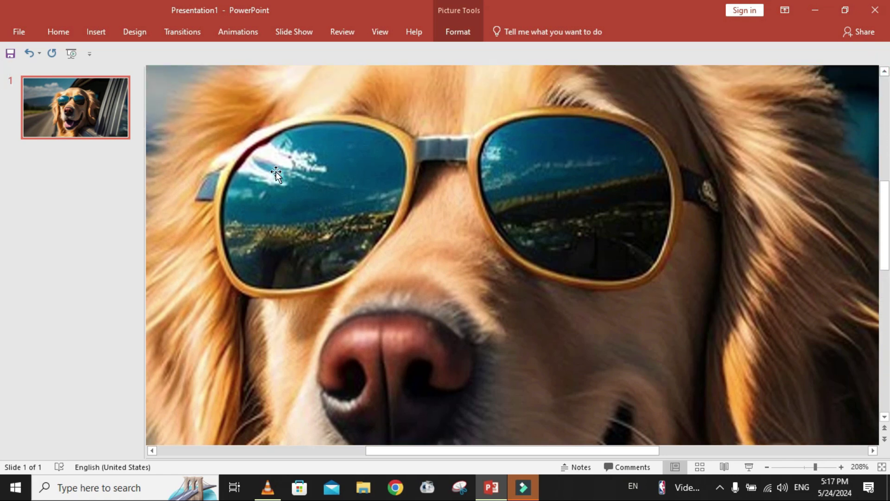
Draw a Freeform shape traced around the left sunglass lens rim.
left_click(96, 31)
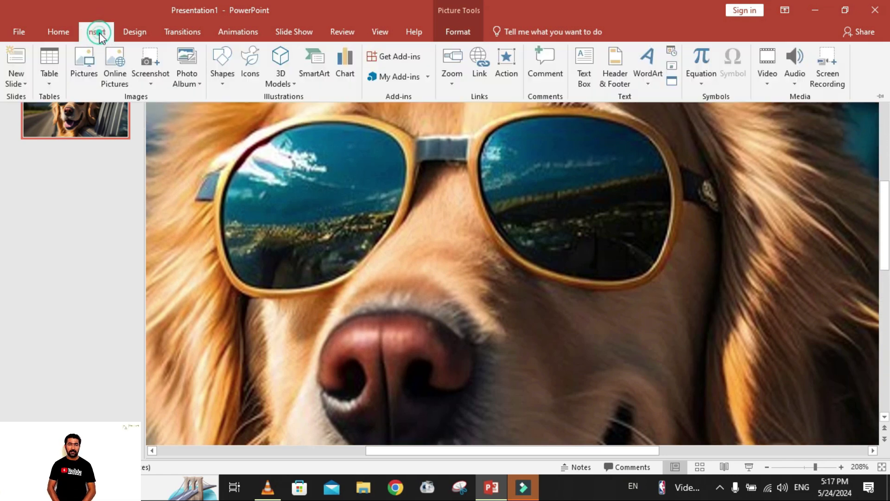
left_click(225, 82)
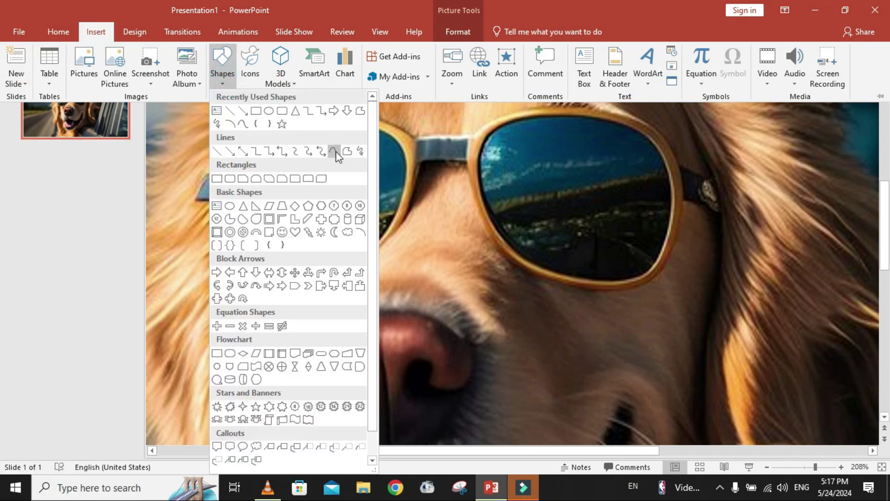
left_click(335, 151)
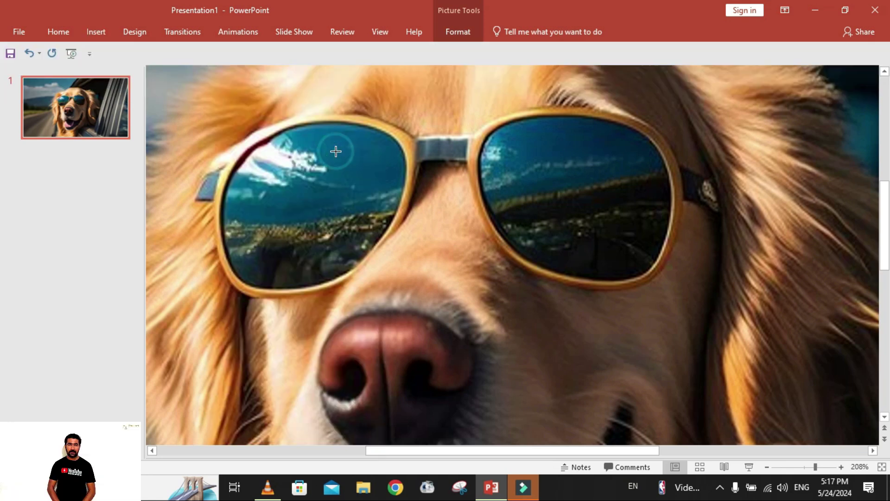
left_click(315, 126)
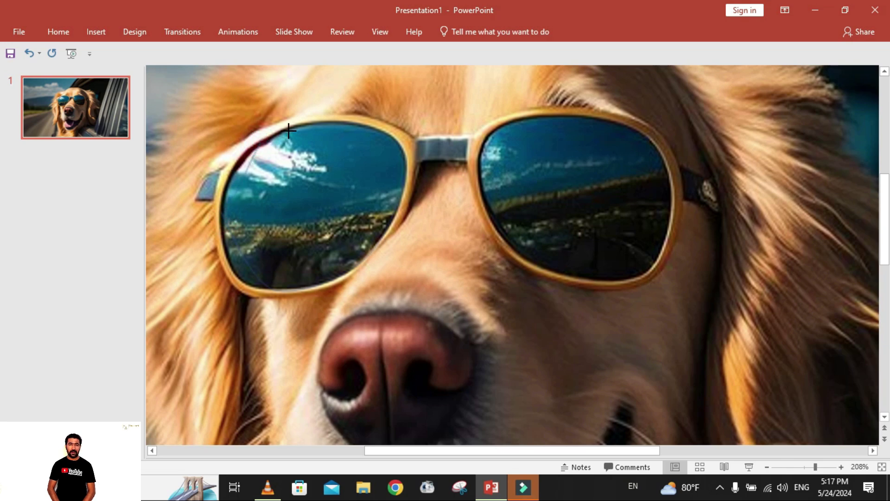
left_click(327, 121)
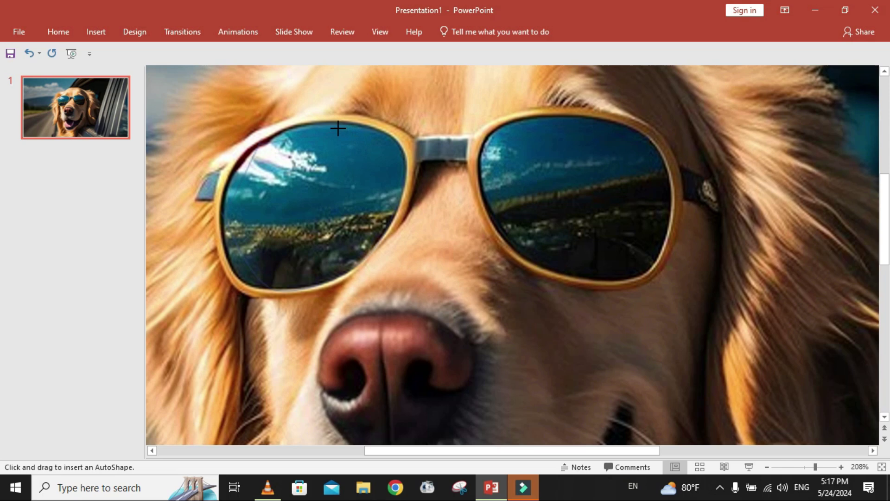
left_click(321, 123)
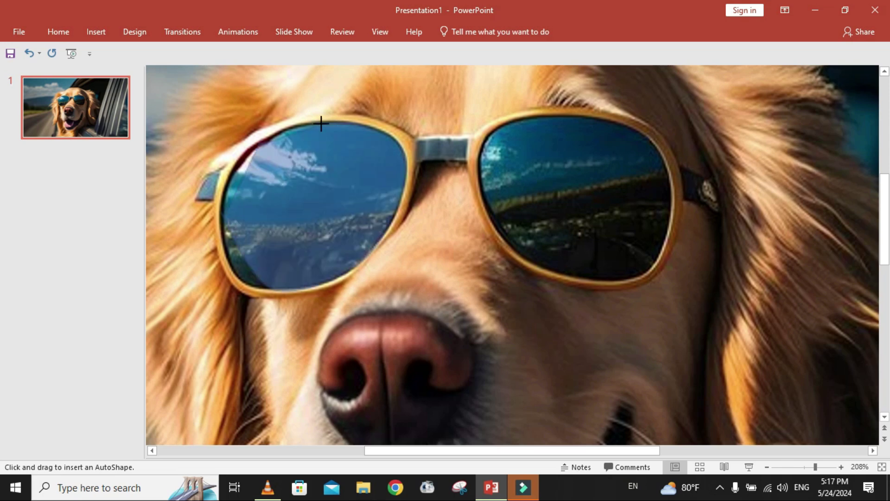
left_click(320, 123)
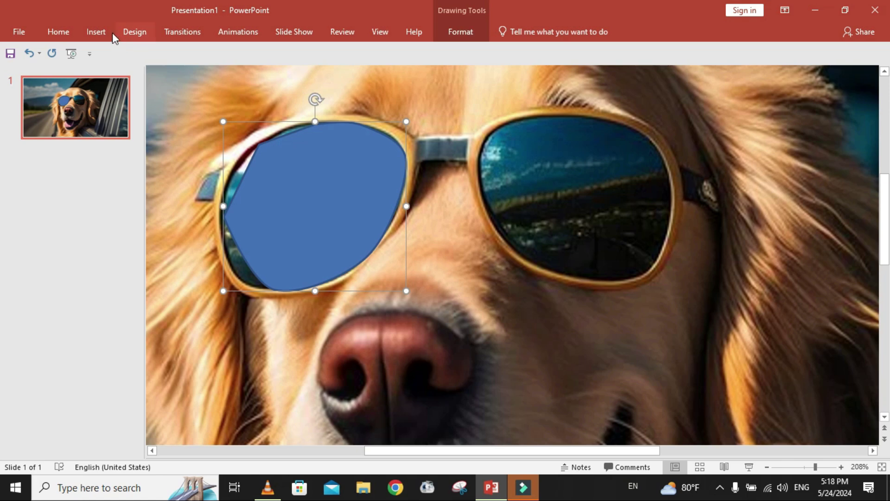
left_click(96, 32)
Trace a second Freeform shape around the right lens rim, closing it at the start point.
left_click(221, 81)
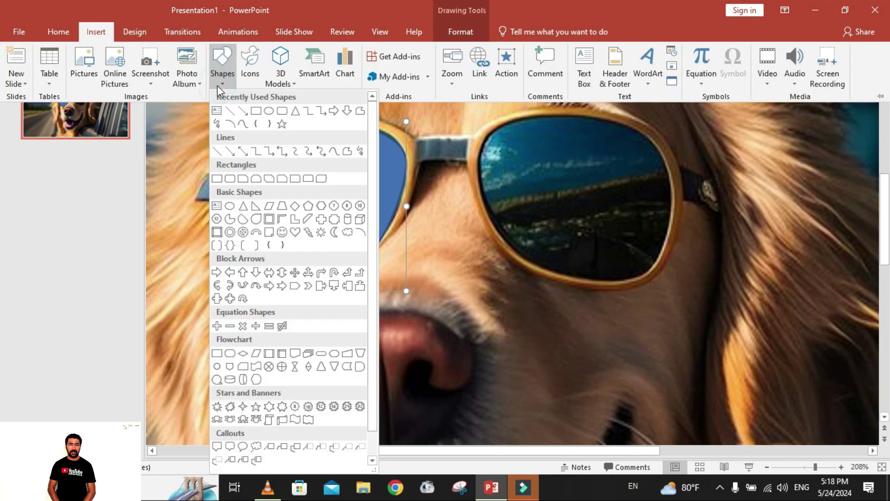
left_click(335, 151)
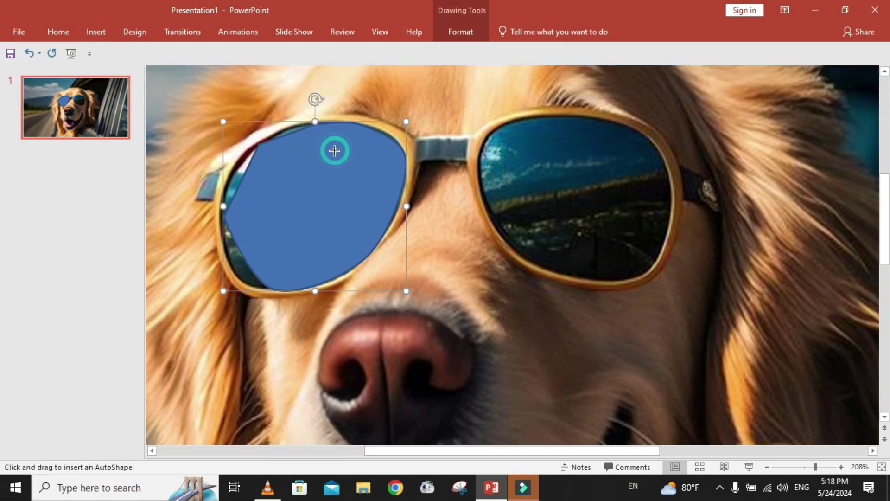
left_click(519, 118)
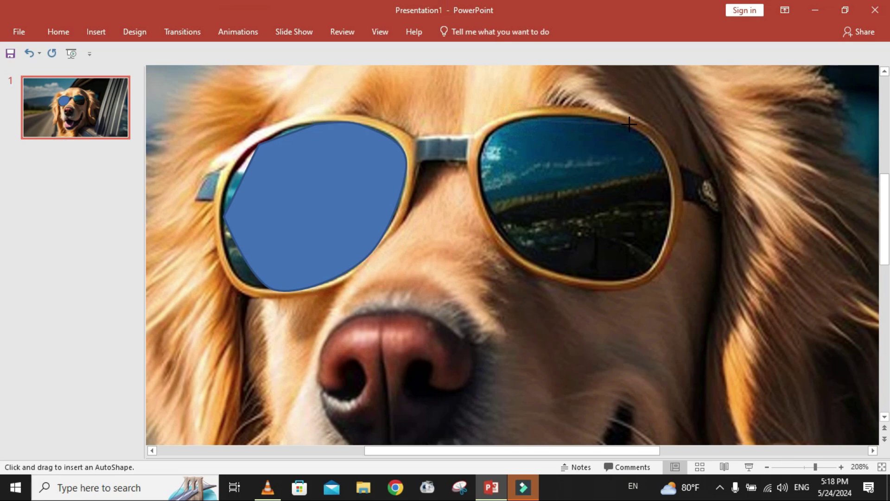
left_click(672, 190)
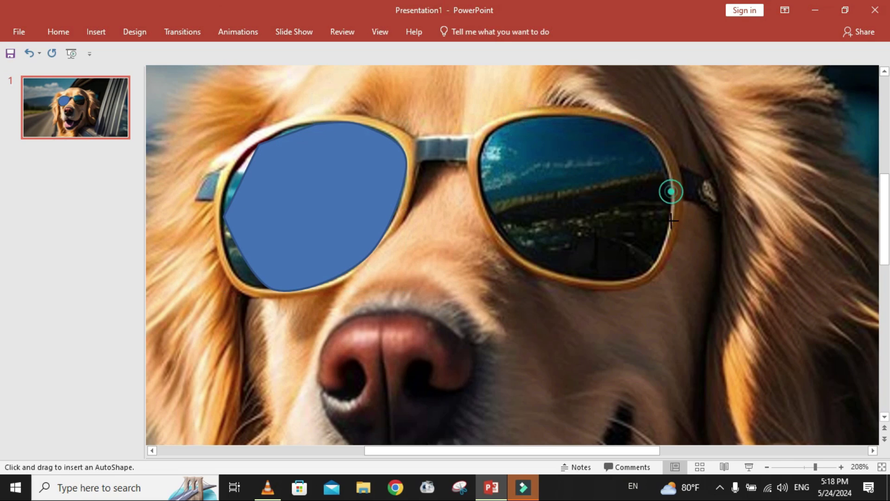
left_click(661, 249)
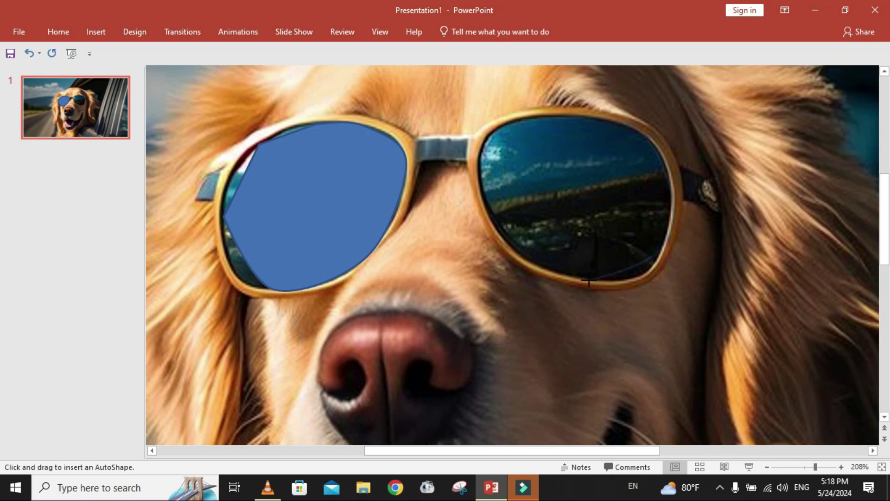
left_click(562, 275)
left_click(504, 236)
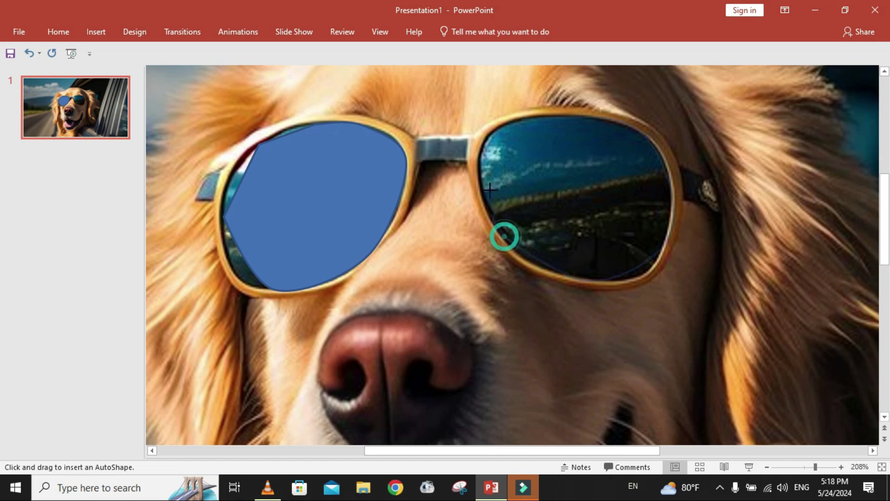
left_click(522, 122)
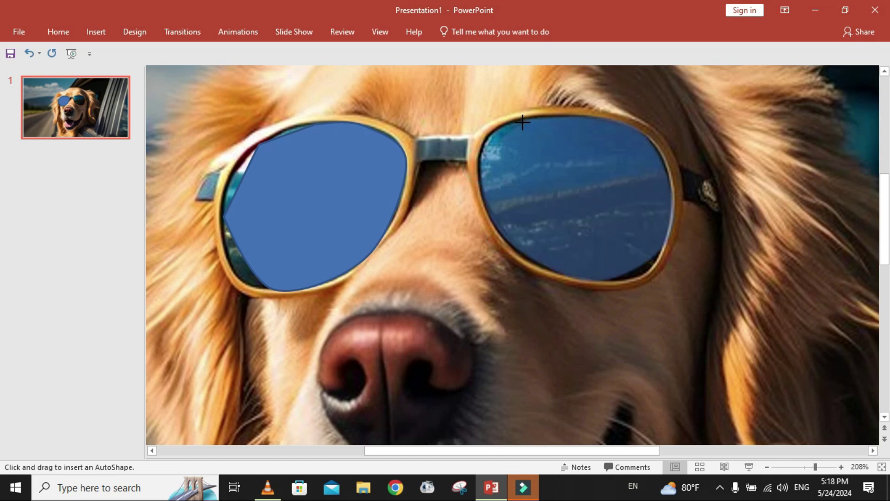
left_click(522, 123)
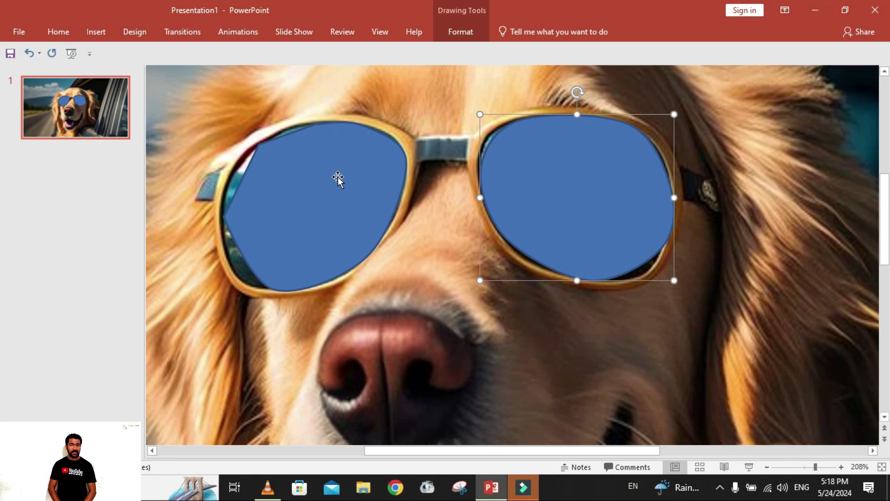
Enter Edit Points on the left lens shape and bend its left edges out to the rim.
left_click(334, 158)
right_click(331, 148)
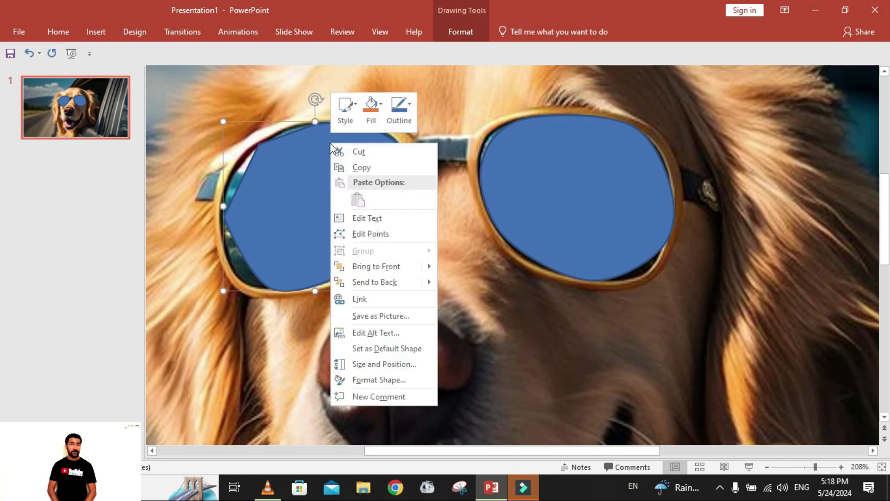
left_click(366, 233)
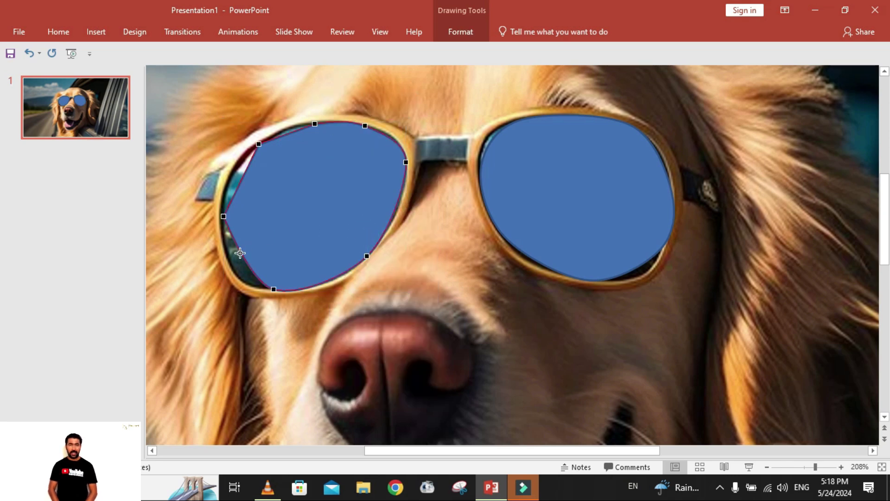
left_click_drag(242, 256, 232, 268)
left_click_drag(242, 178, 237, 173)
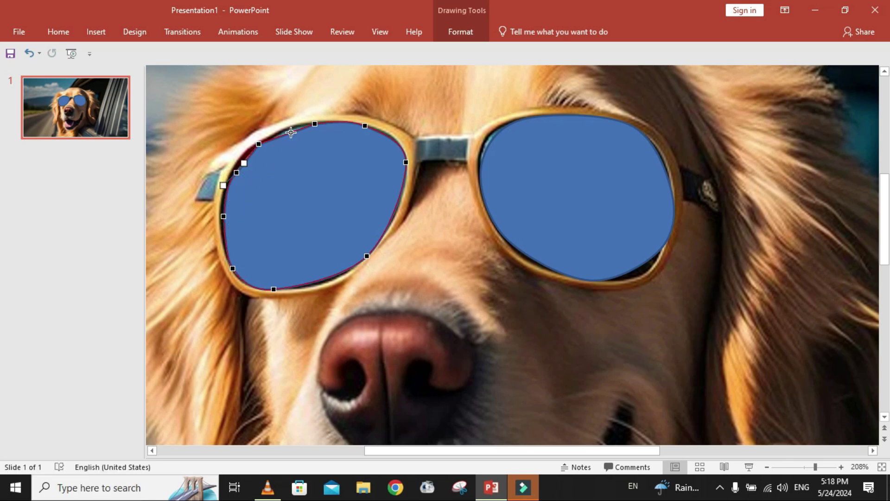
left_click_drag(291, 132, 288, 129)
key("ctrl+z")
Drag the left lens's right, upper and left edge points to follow the frame.
left_click_drag(366, 258, 340, 276)
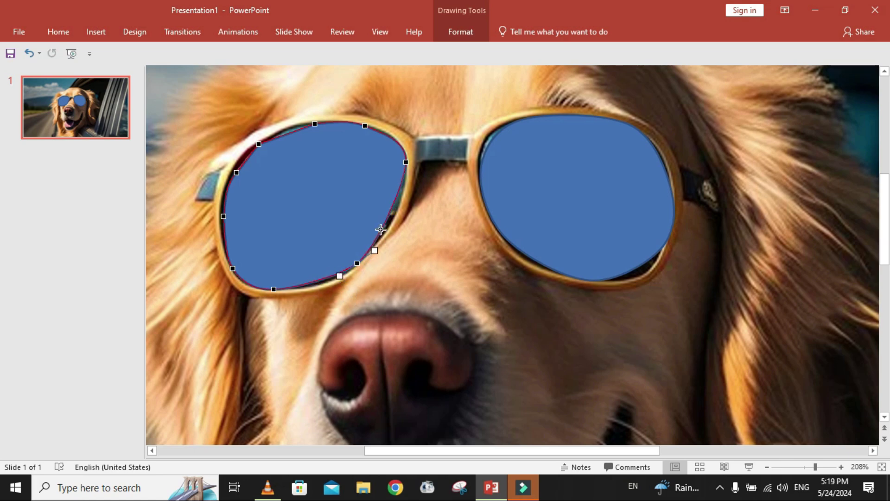
left_click_drag(388, 210, 396, 211)
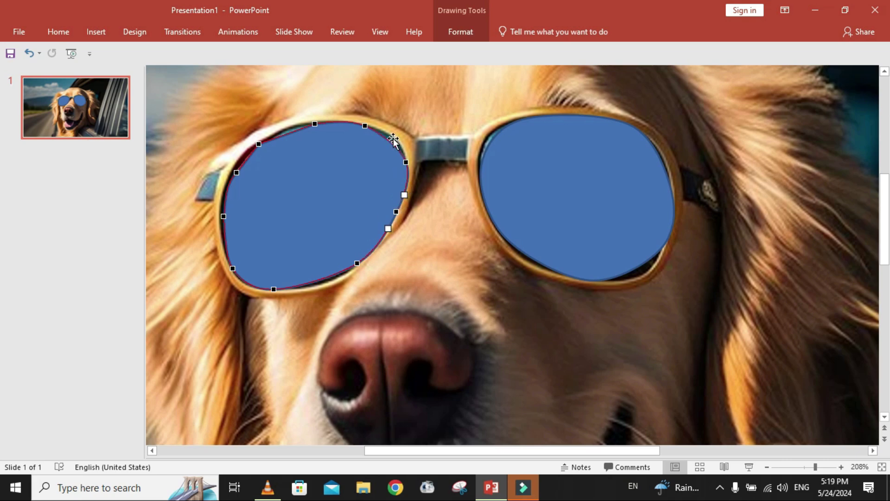
left_click_drag(389, 140, 391, 138)
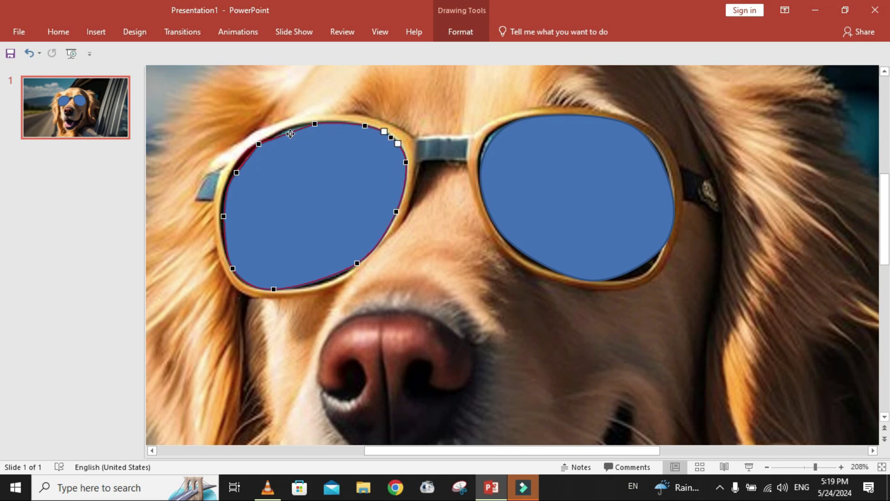
left_click_drag(290, 134, 287, 130)
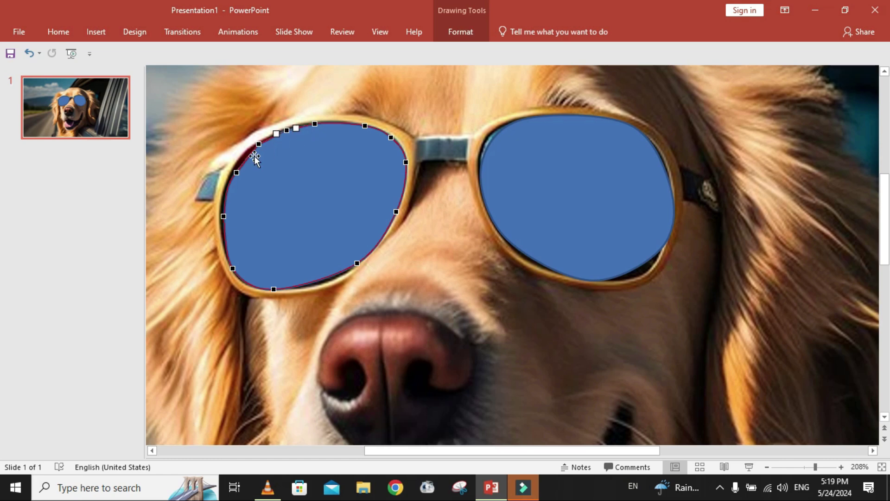
left_click_drag(248, 155, 247, 154)
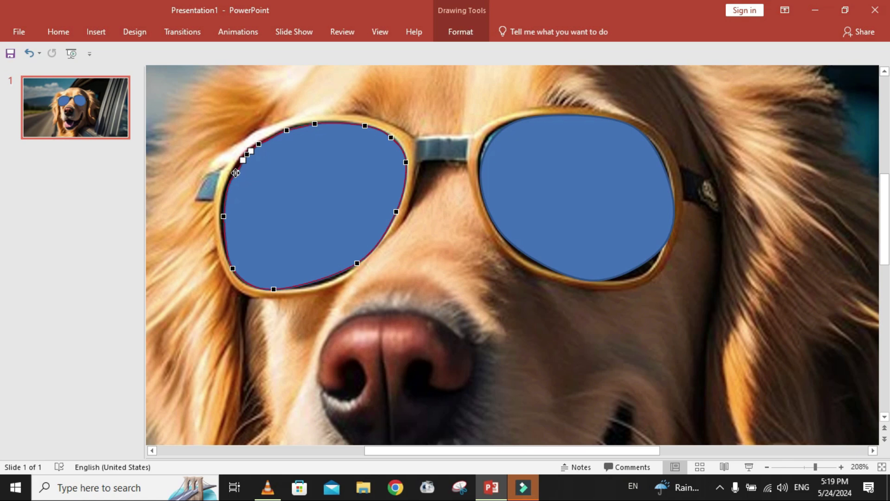
left_click_drag(235, 172, 233, 172)
left_click_drag(220, 184, 219, 200)
Remove unneeded points along the left edge of the left lens outline.
left_click(237, 161)
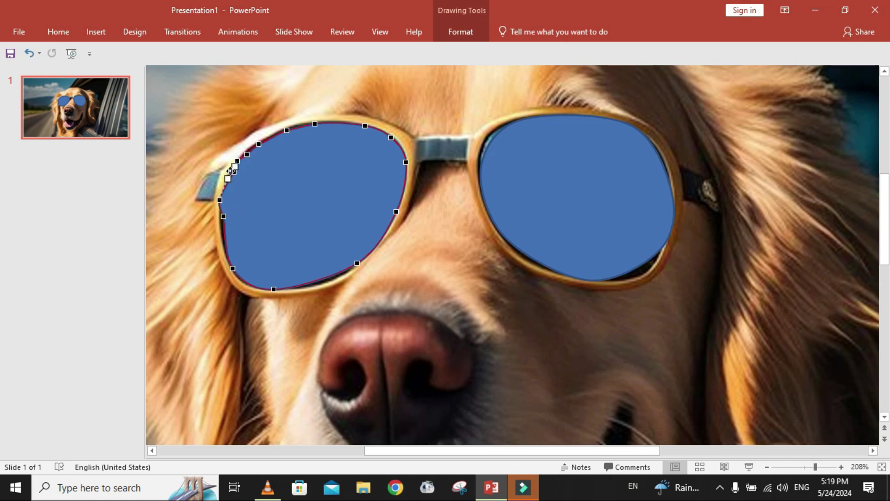
right_click(234, 170)
key("Escape")
right_click(223, 216)
left_click(265, 241)
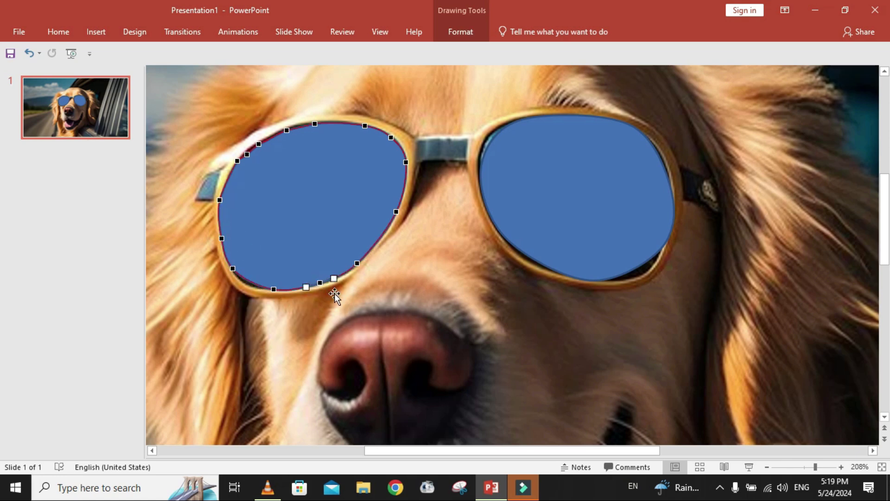
left_click(246, 283)
left_click(269, 141)
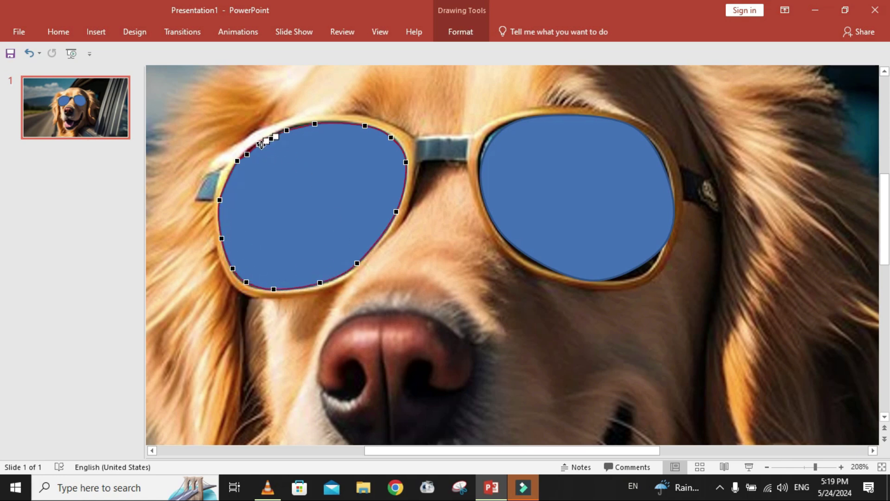
right_click(260, 143)
key("Escape")
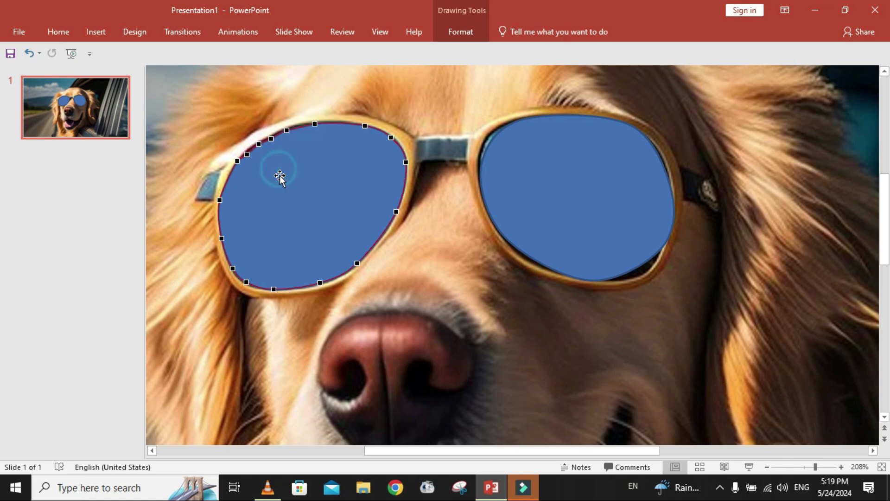
right_click(259, 144)
left_click(279, 159)
Delete stray points near the top of the left lens outline and add new ones.
right_click(262, 146)
left_click(284, 166)
right_click(259, 144)
left_click(284, 166)
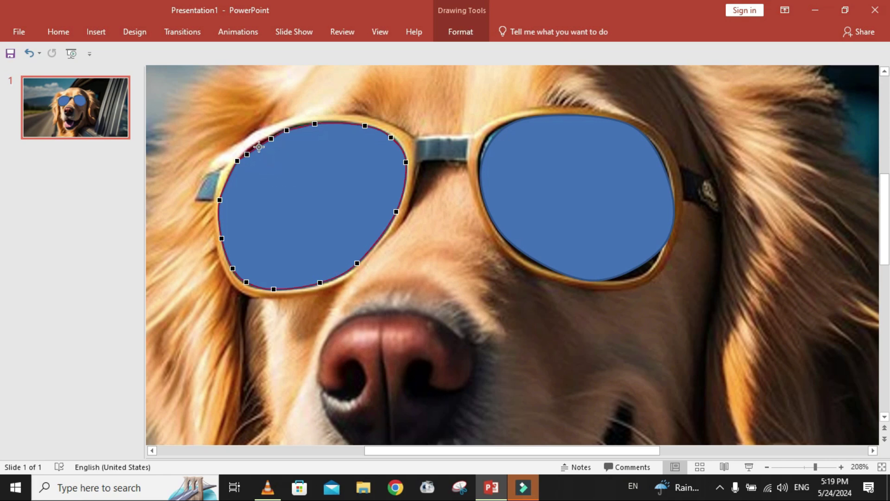
right_click(249, 153)
left_click(273, 176)
right_click(262, 145)
left_click(291, 150)
right_click(283, 139)
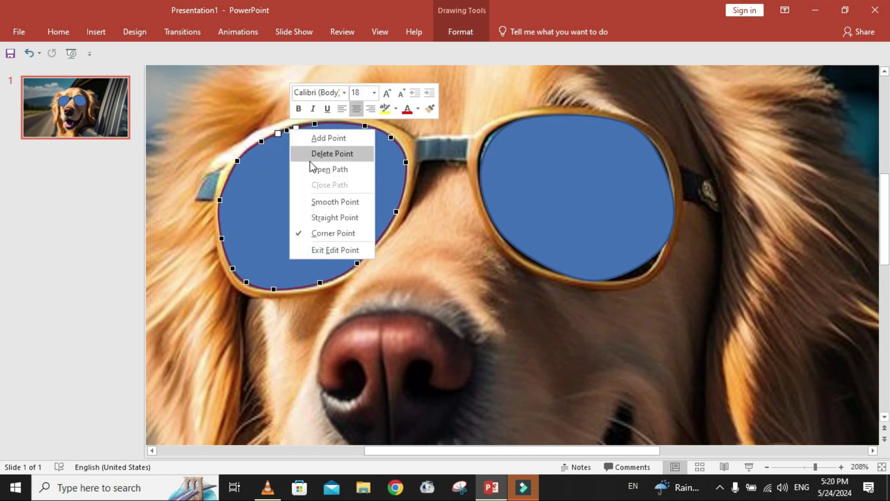
left_click(302, 148)
right_click(507, 143)
Edit the right lens's points, pulling its lower outline out and adding points along the outer rim.
left_click(556, 222)
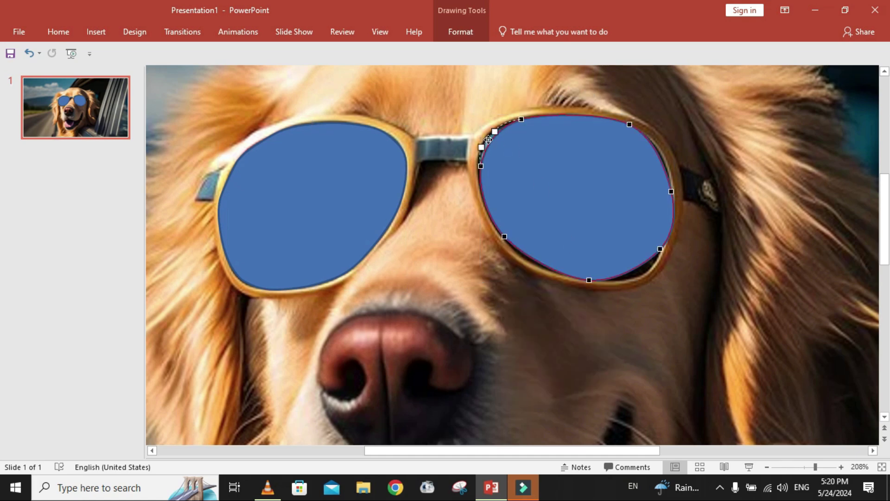
left_click(483, 196)
left_click_drag(639, 271, 642, 272)
left_click_drag(540, 266, 537, 264)
left_click(662, 159)
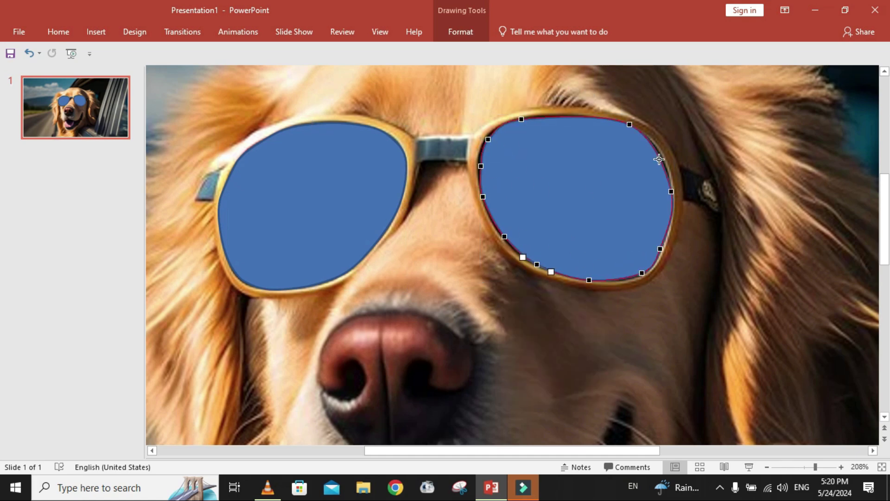
left_click(666, 229)
left_click(626, 278)
left_click(651, 265)
Add points along the right lens's left and upper edges and pull the outline onto the frame.
left_click(517, 253)
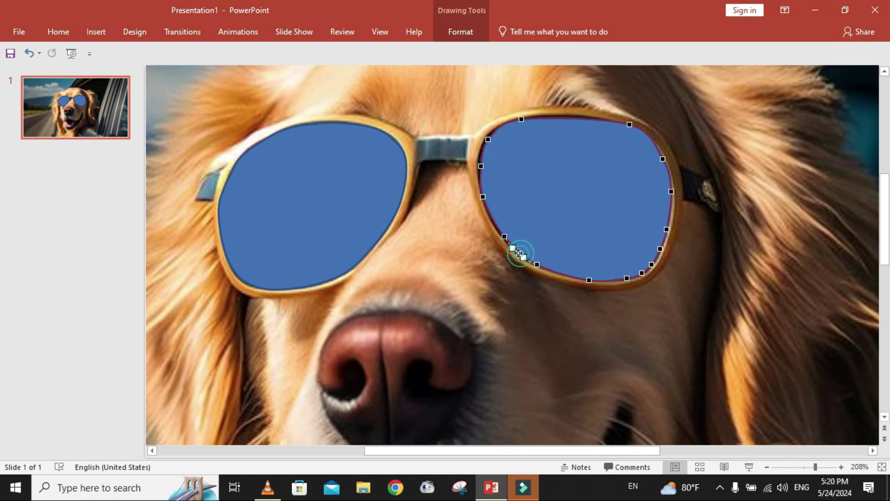
left_click(490, 219)
left_click(479, 150)
left_click(560, 115)
left_click(502, 125)
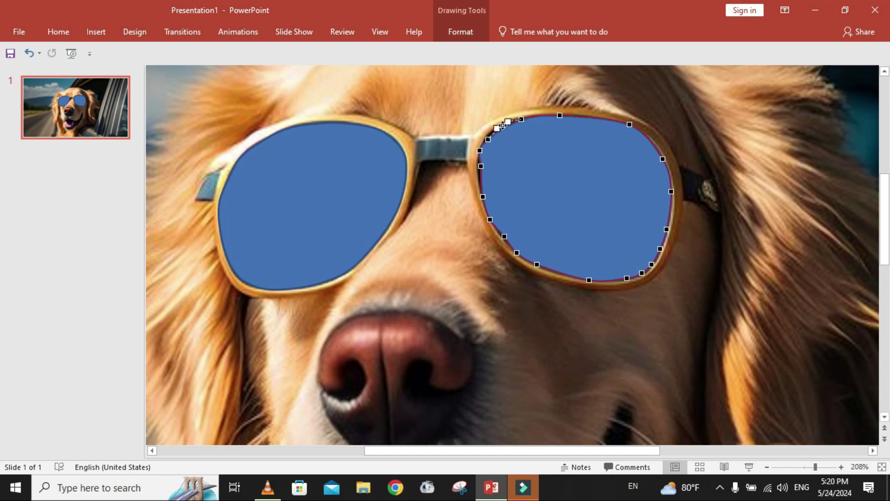
left_click(490, 135)
left_click_drag(480, 164, 477, 171)
Finish editing the right lens outline and check both lens shapes.
key("Escape")
right_click(479, 168)
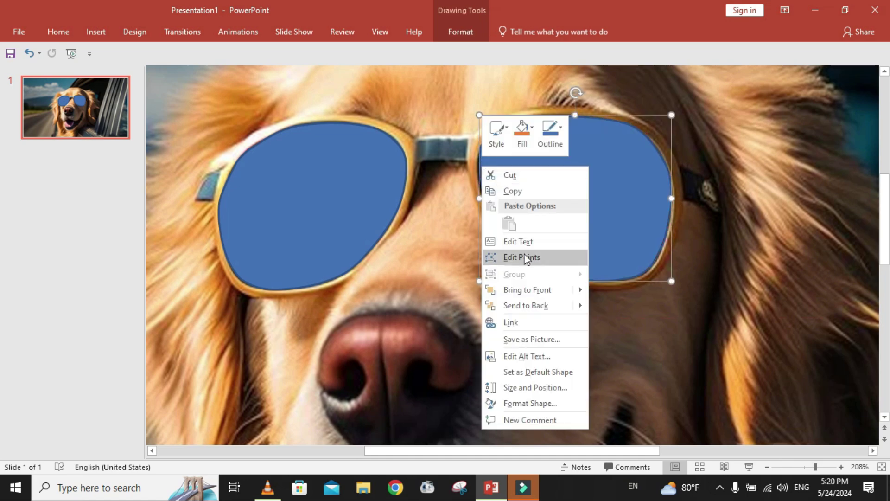
left_click(521, 256)
right_click(498, 229)
key("Escape")
key("Escape")
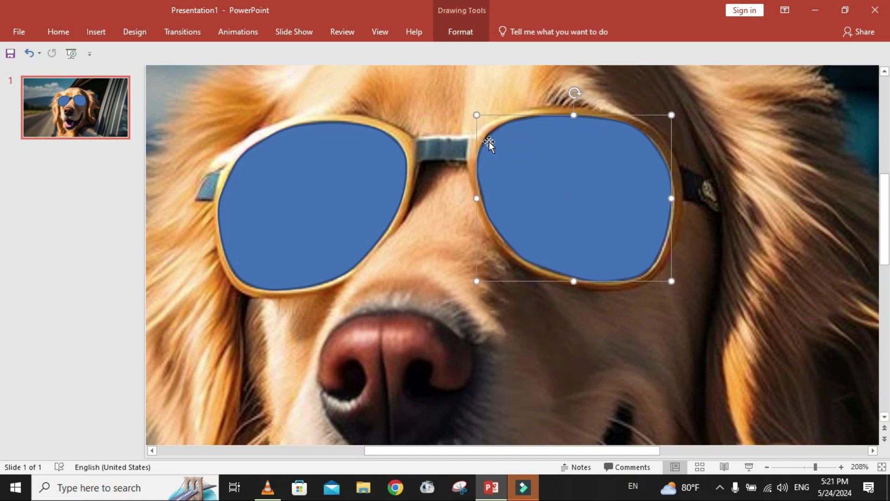
left_click(533, 151)
left_click(354, 179)
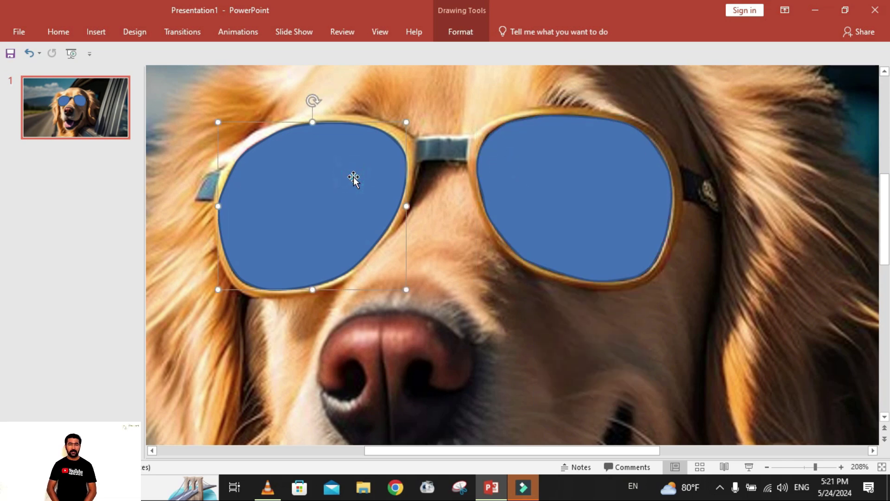
Zoom out to 75% and select the dog photo plus both lens shapes together.
left_click(813, 468)
left_click_drag(813, 468, 797, 465)
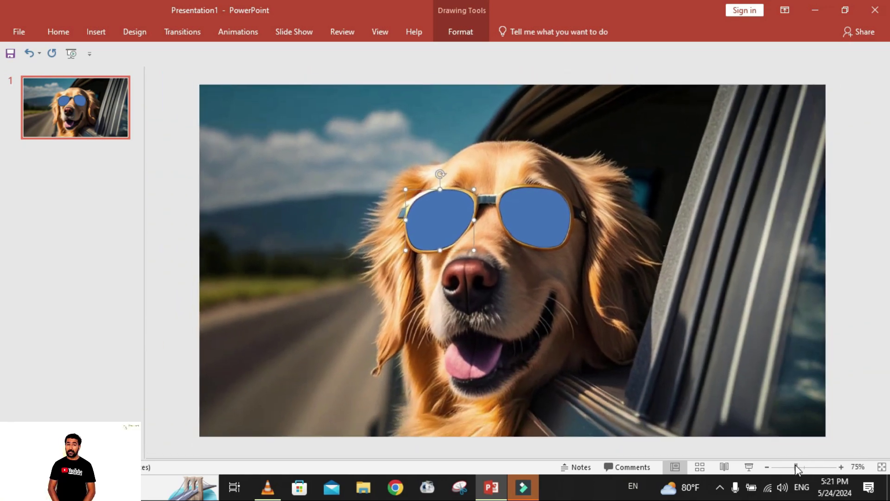
left_click(277, 175)
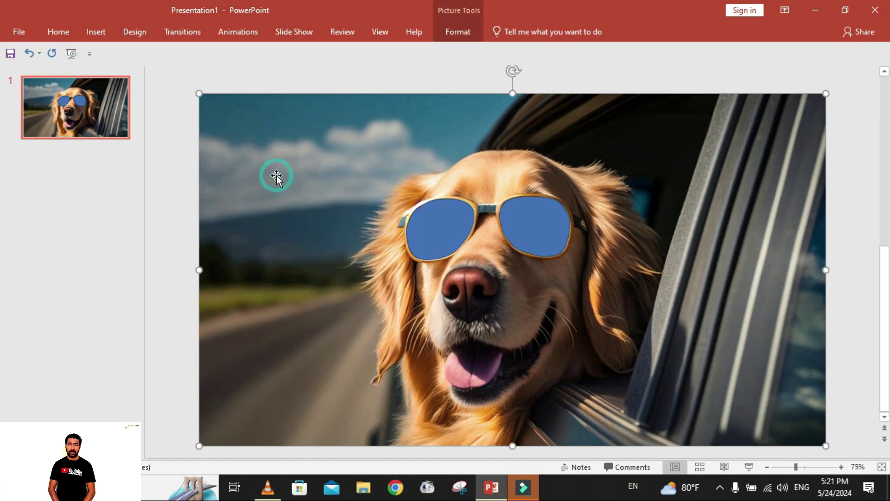
left_click(440, 231)
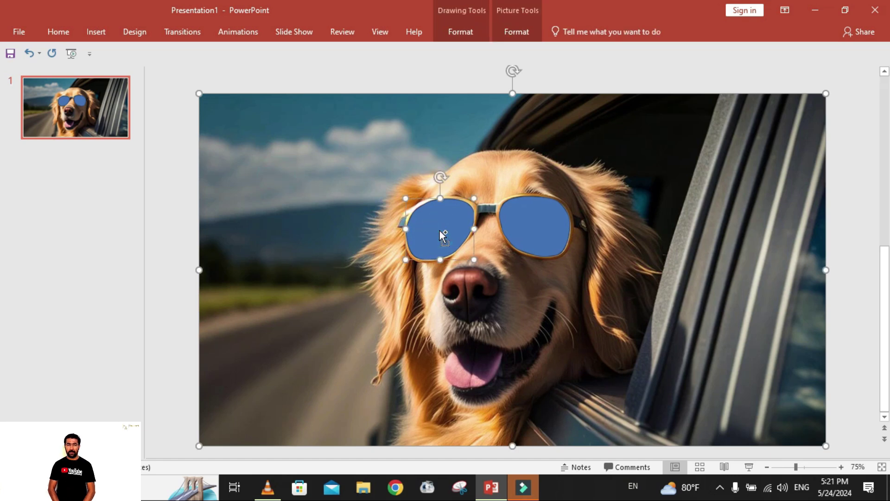
left_click(532, 225, "shift")
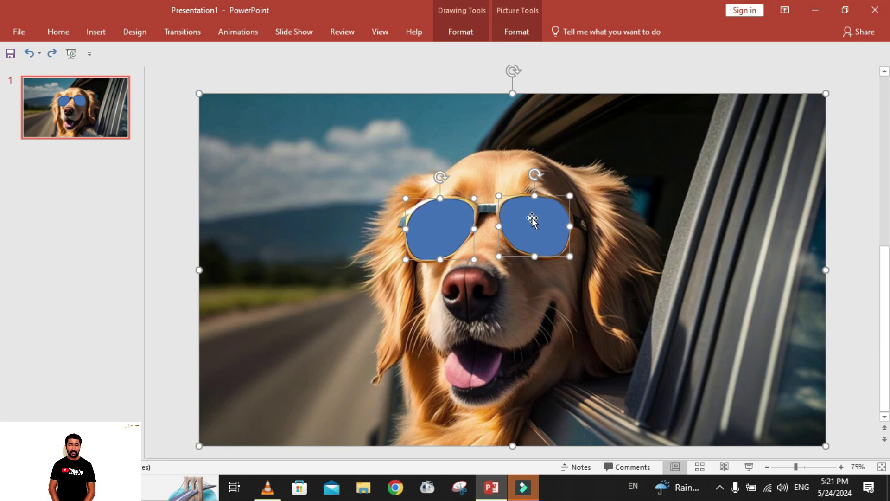
Subtract both lens shapes from the dog photo using Merge Shapes.
left_click(461, 32)
left_click(160, 82)
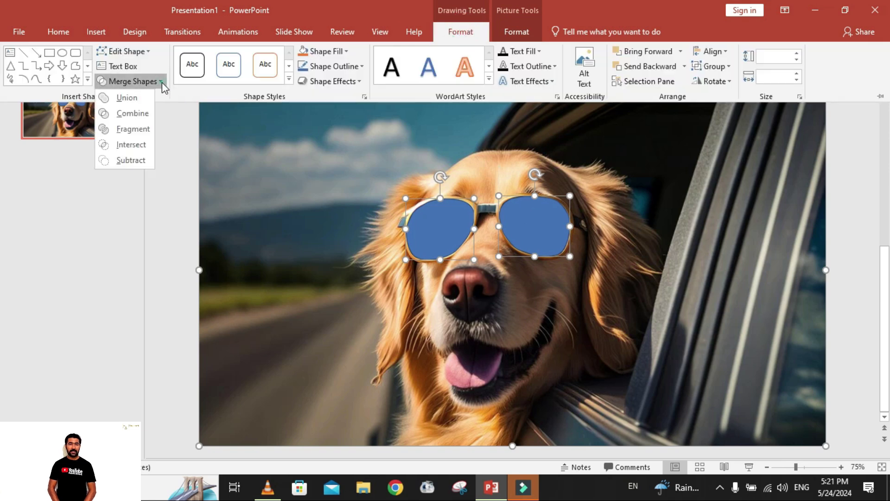
left_click(139, 160)
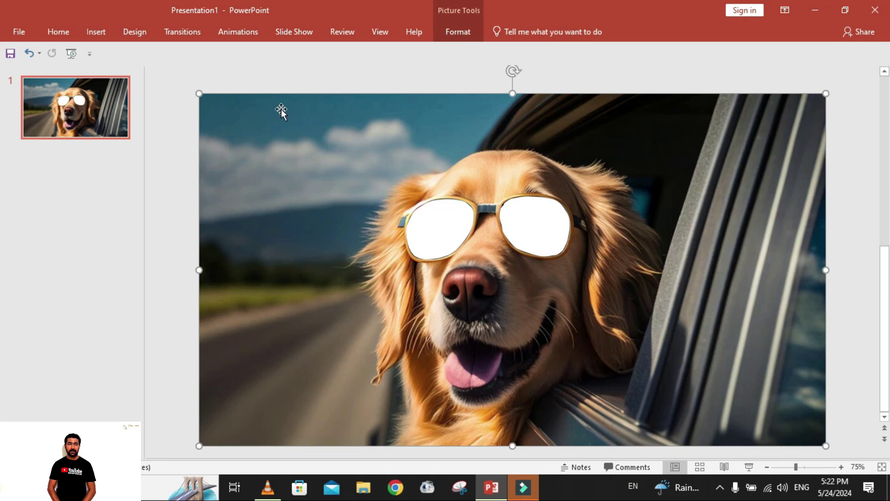
left_click(98, 32)
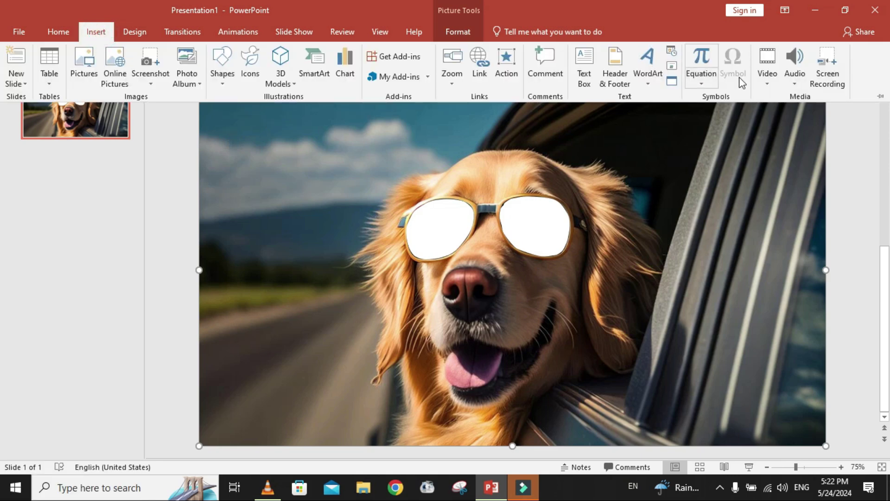
Insert the clouds timelapse video from this PC and briefly preview it.
left_click(769, 85)
left_click(792, 115)
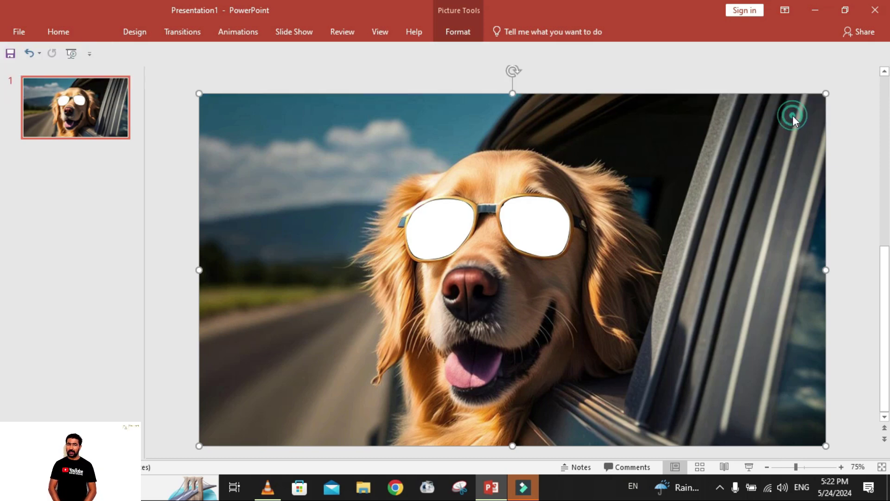
left_click(234, 125)
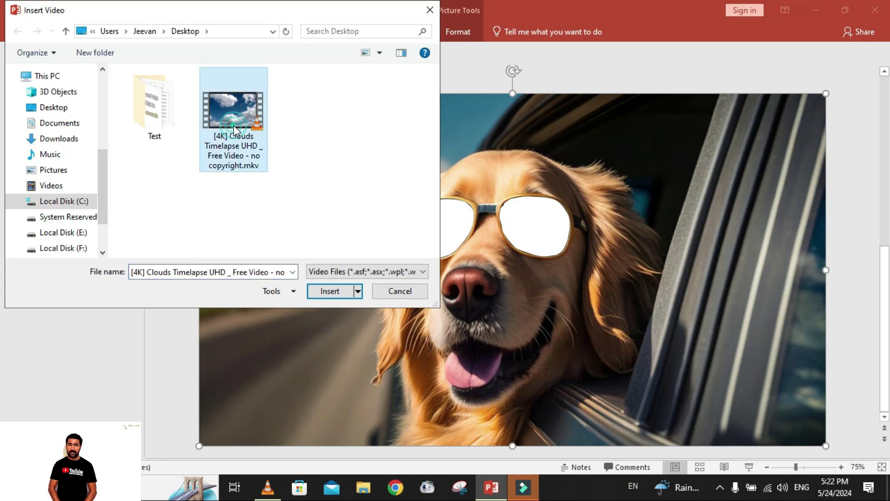
left_click(327, 291)
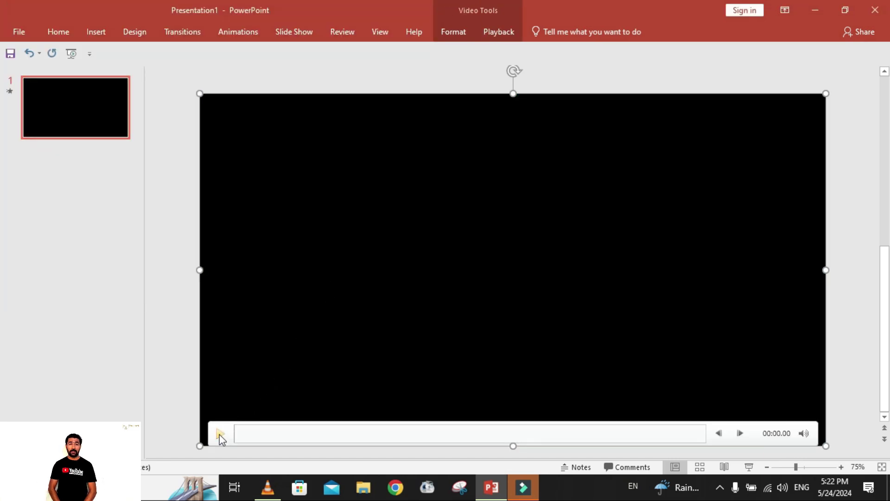
left_click(219, 433)
left_click(220, 434)
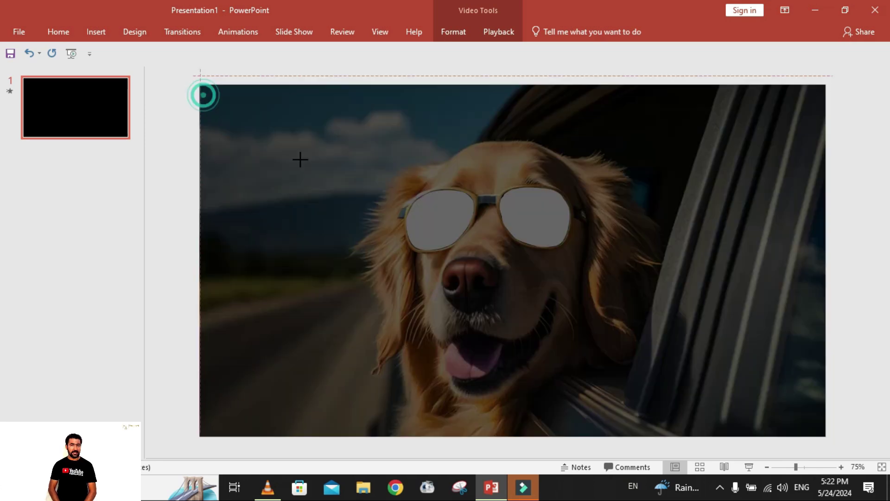
Shrink and centre the clouds video, set it to Loop until Stopped and start Automatically.
left_click_drag(200, 94, 318, 176)
mouse_move(590, 278)
left_mouse_down()
mouse_move(515, 222)
mouse_move(512, 229)
left_mouse_up()
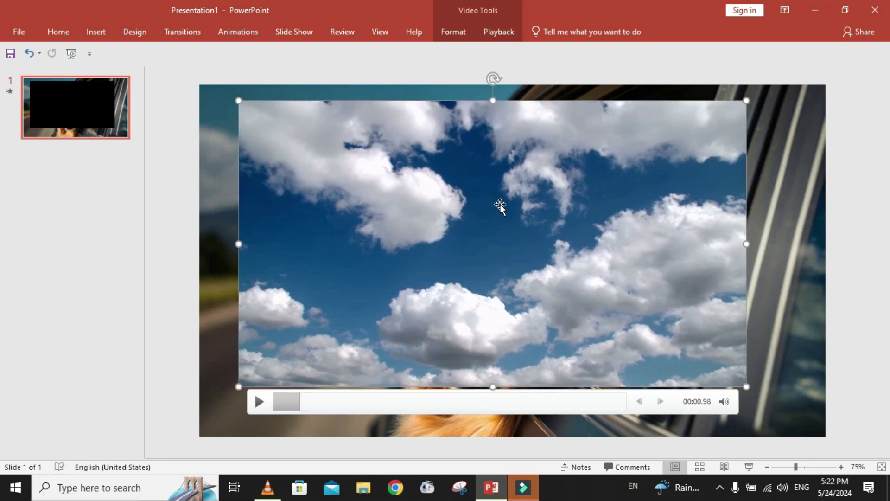
left_click(496, 33)
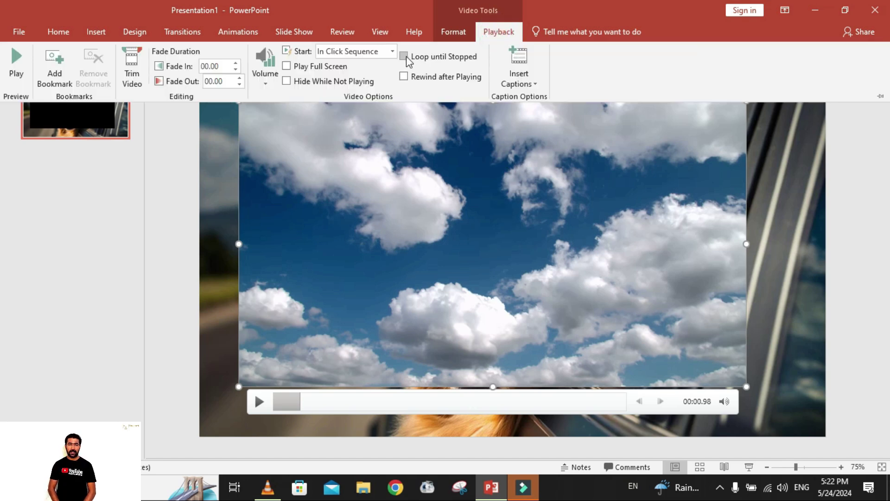
left_click(406, 57)
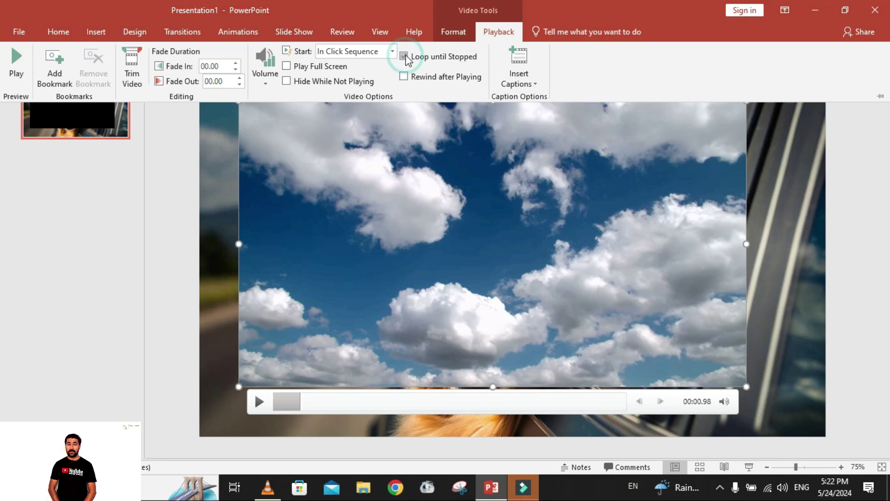
left_click(392, 51)
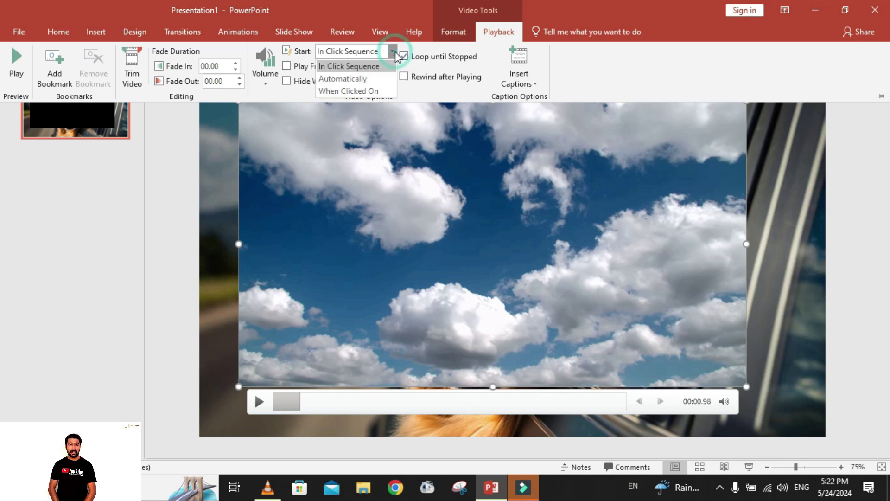
left_click(379, 79)
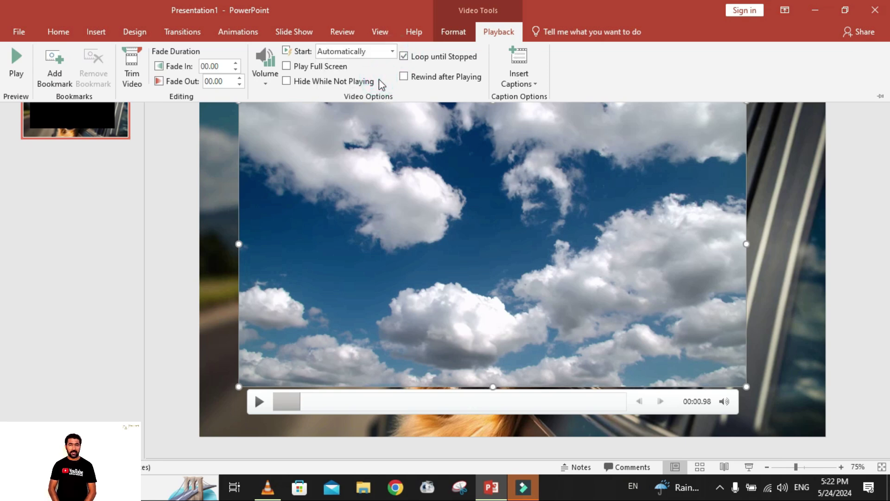
Send the clouds video to the back so it shows only through the lens holes.
key("ctrl+F1")
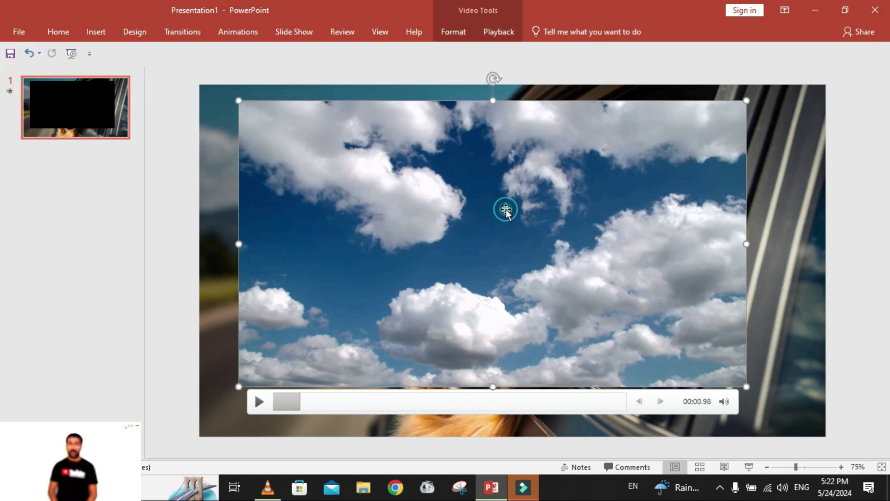
right_click(506, 210)
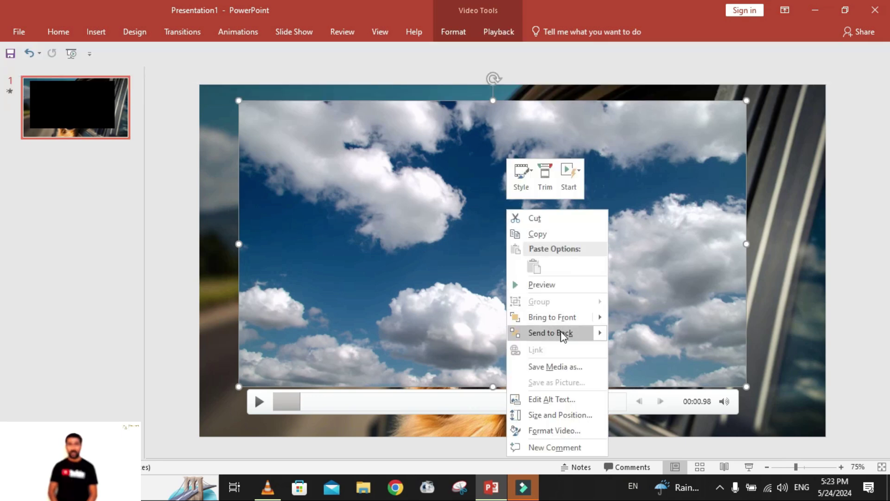
mouse_move(549, 333)
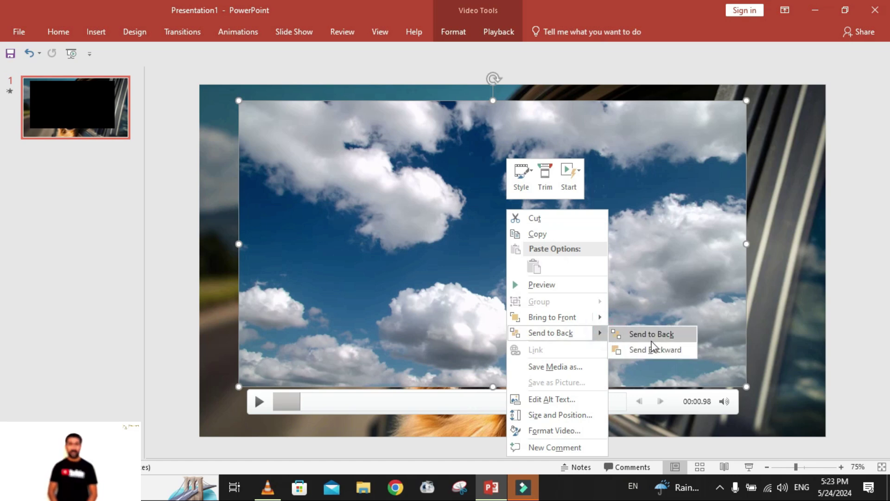
left_click(653, 349)
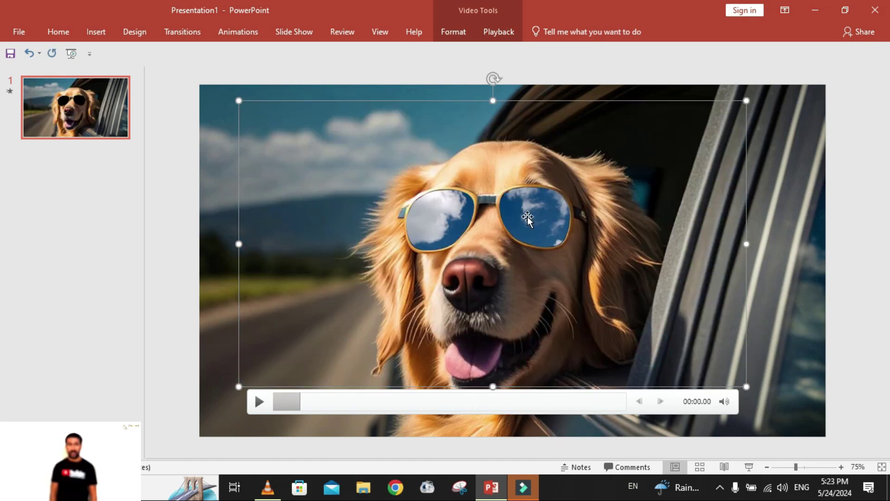
left_click(869, 154)
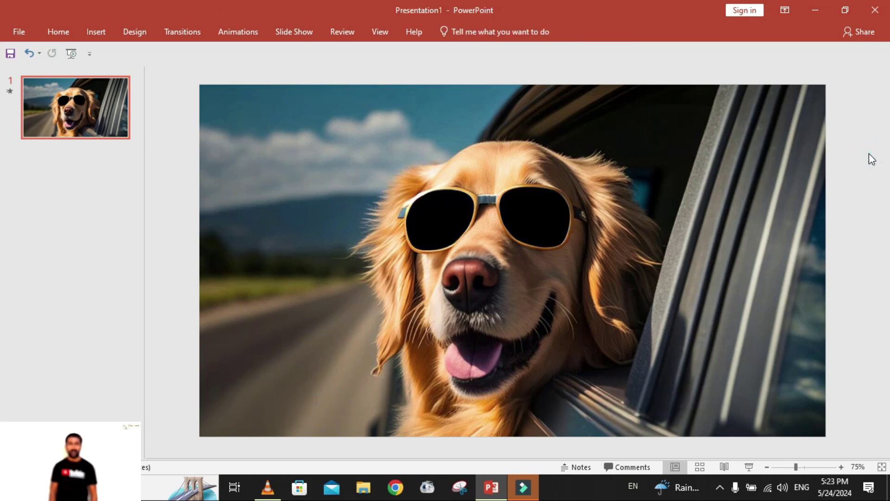
Play the slide show from the beginning to see clouds drifting in the dog's sunglasses lenses.
left_click(70, 54)
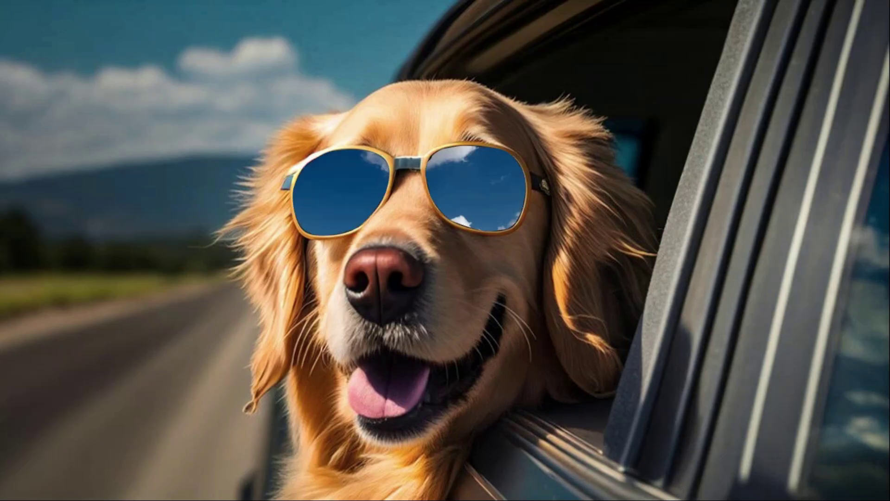